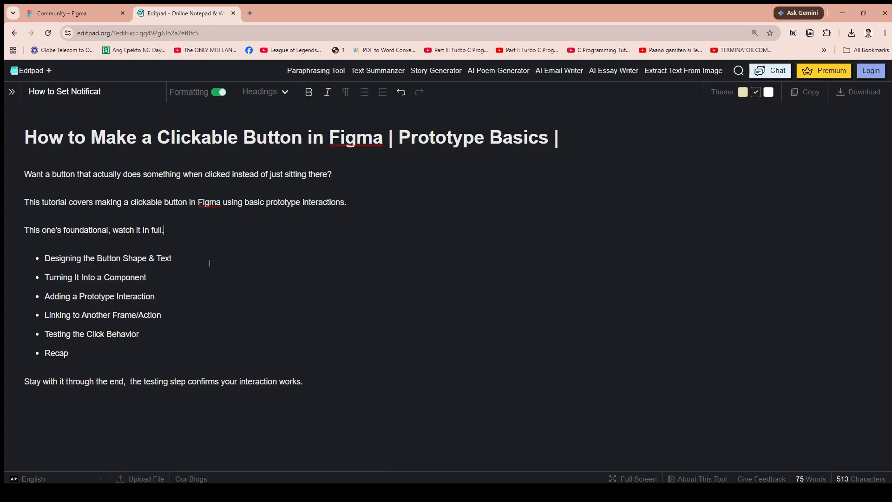
Read through the outline for making a clickable button with prototype interactions
click(182, 278)
click(183, 320)
click(371, 204)
click(211, 299)
click(187, 295)
click(585, 135)
key(ctrl+Home)
key(ctrl+End)
Switch to Figma and create a new design file from the drafts area
click(72, 5)
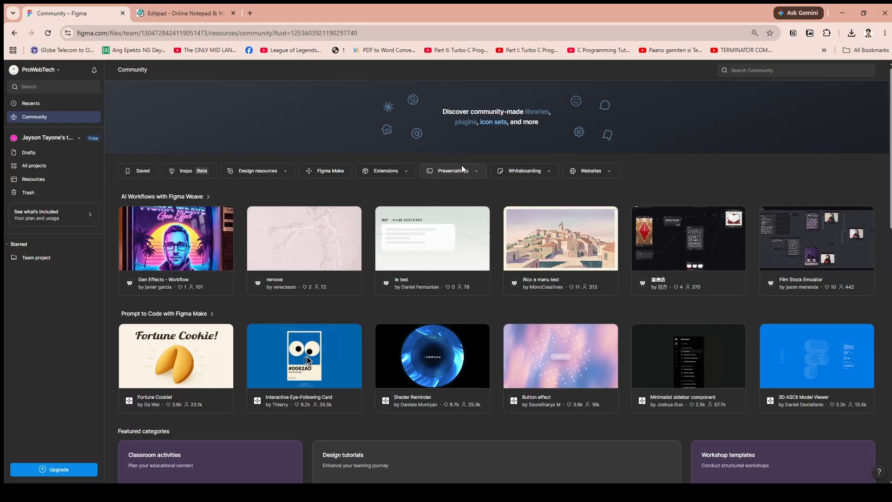
click(50, 151)
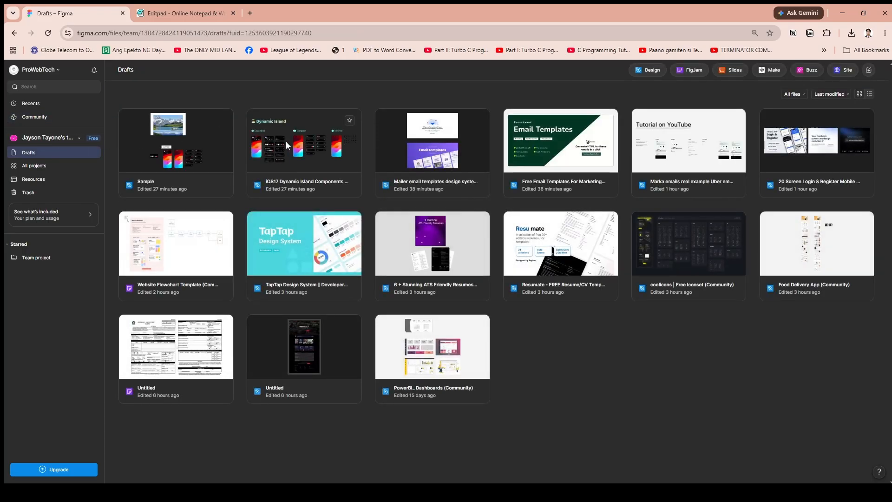
click(653, 71)
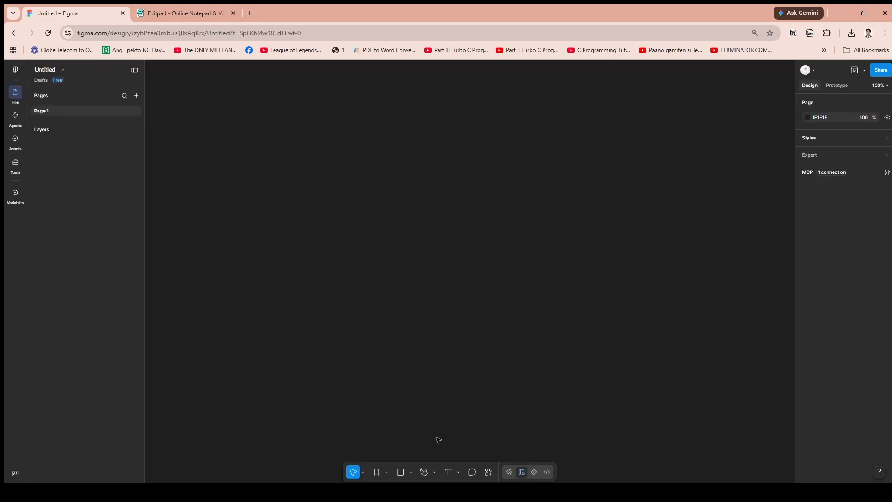
Draw a frame about 1210 × 774 and a rectangle about 480 × 269 inside it
click(377, 472)
drag(228, 109, 735, 433)
click(400, 472)
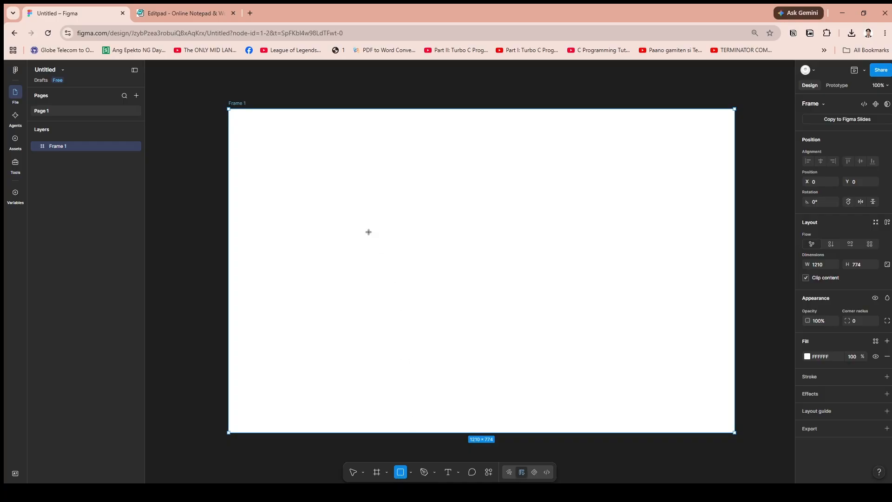
drag(350, 206, 552, 319)
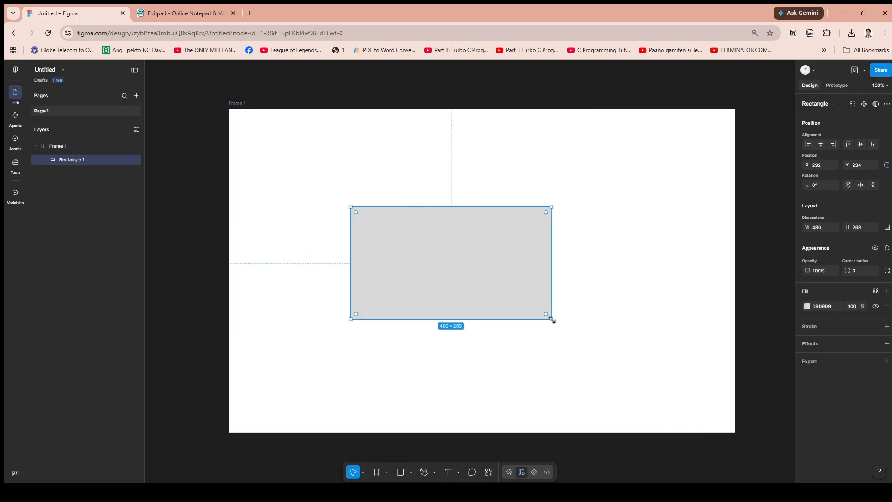
Shrink the rectangle to about 265 × 142 and move it to about X 450, Y 340 in the frame
click(585, 289)
drag(483, 233, 522, 237)
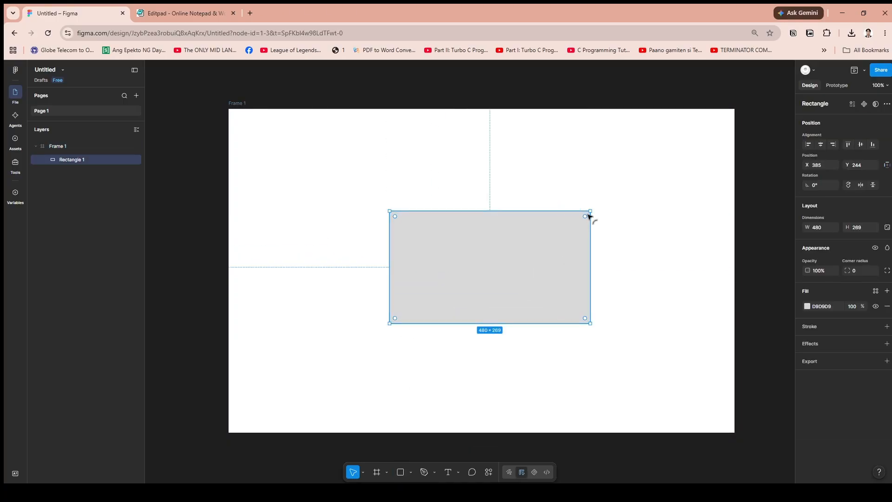
drag(589, 212, 501, 264)
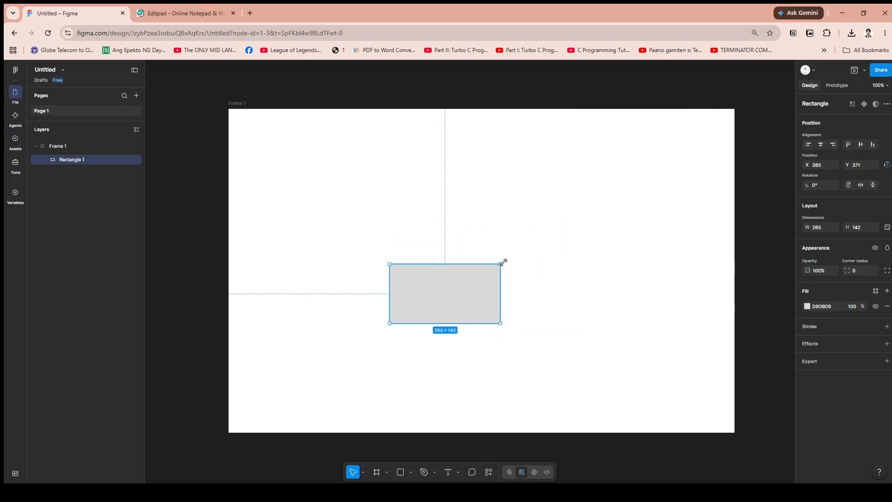
drag(452, 289, 478, 277)
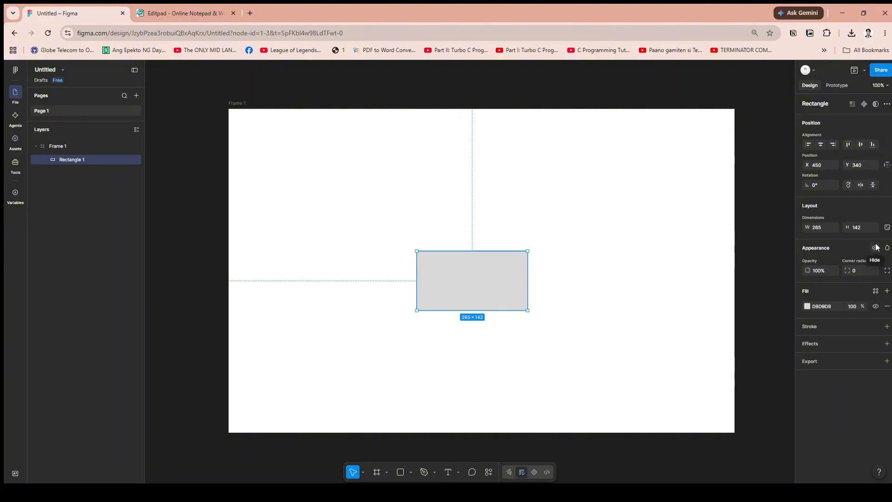
Add a black 000000 stroke to the rectangle and set its corner radius to 100
click(841, 325)
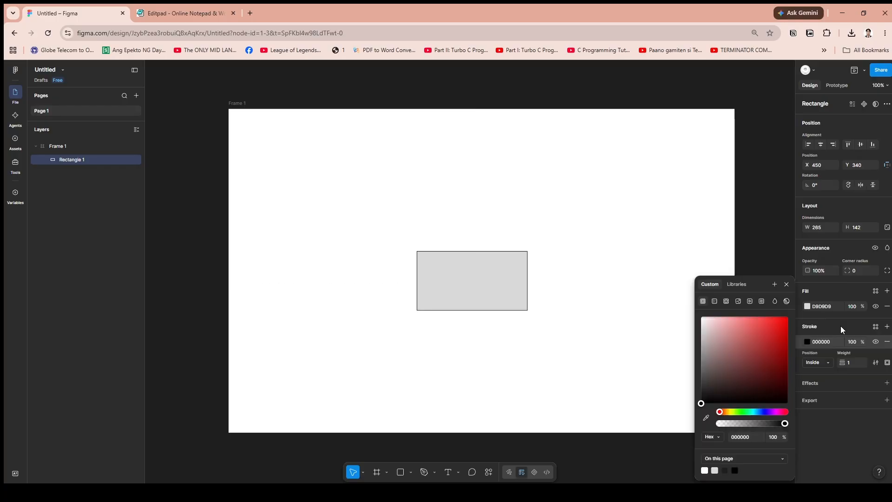
key(Escape)
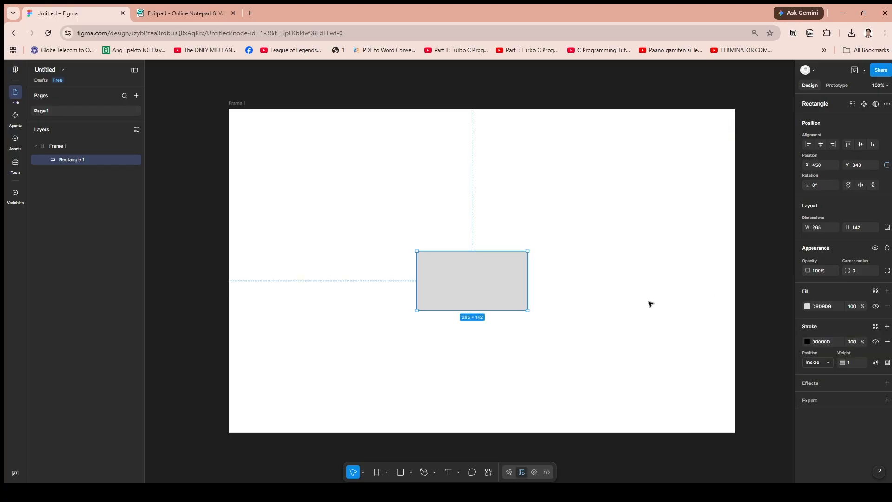
click(862, 270)
text(100)
click(729, 302)
click(493, 285)
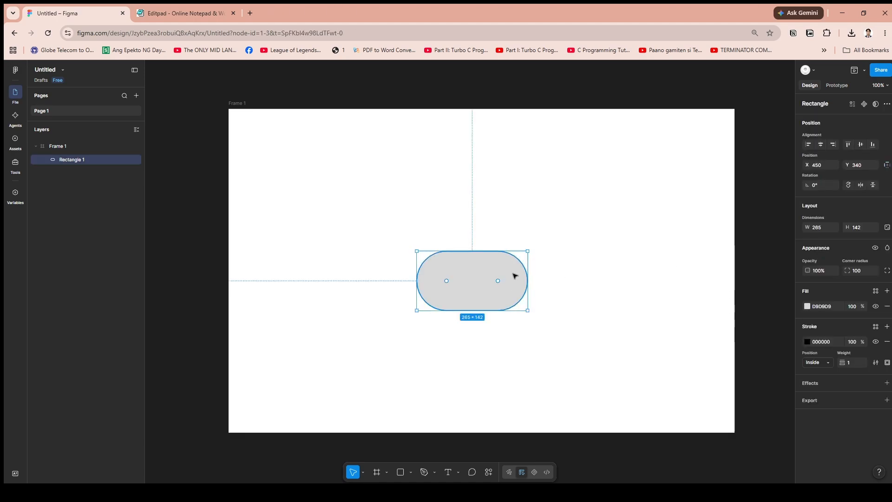
Resize the rounded rectangle to about 259 × 90 and place it at about X 463, Y 421
drag(528, 250, 498, 308)
click(567, 277)
click(493, 295)
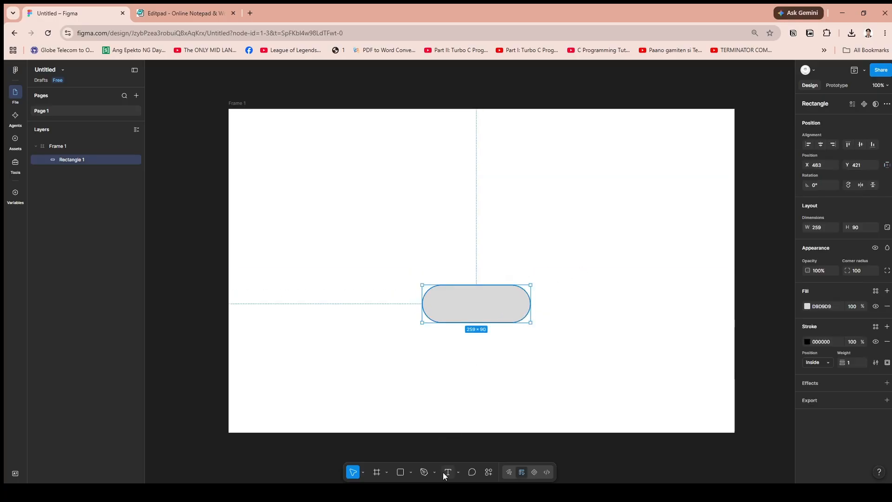
click(476, 459)
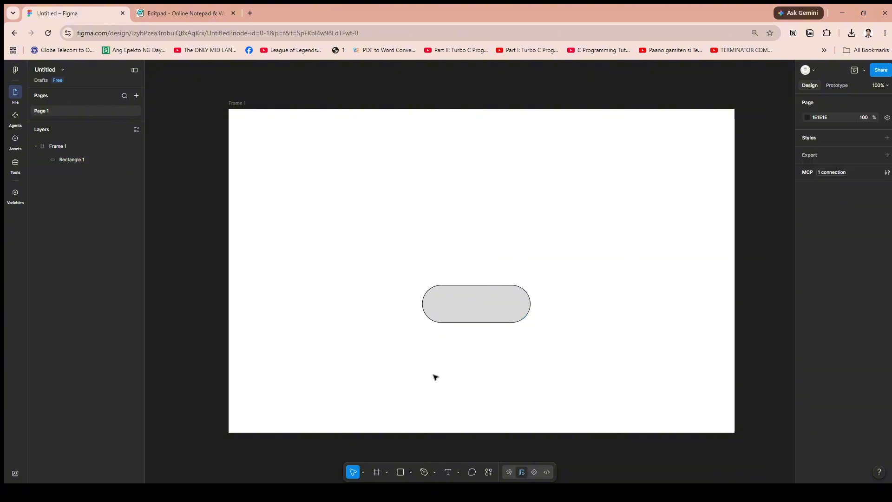
Add the text "SUBMIT" on the rounded rectangle and nudge it towards the shape's middle
click(448, 472)
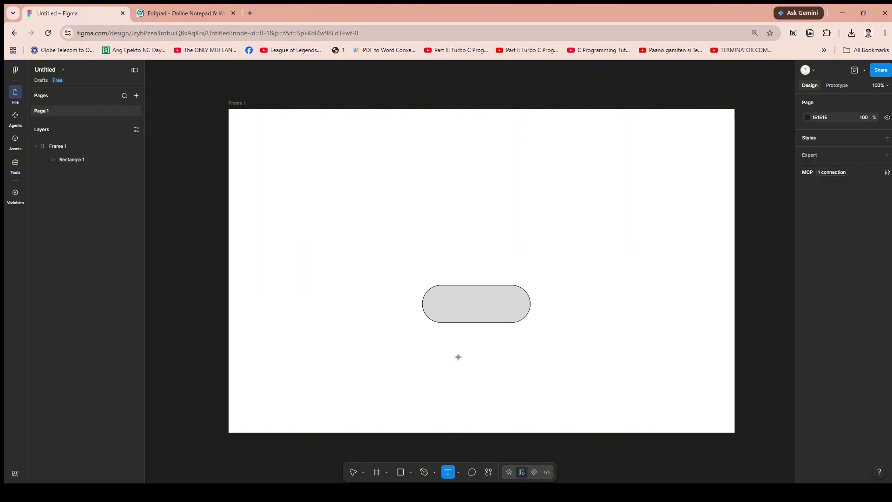
click(474, 305)
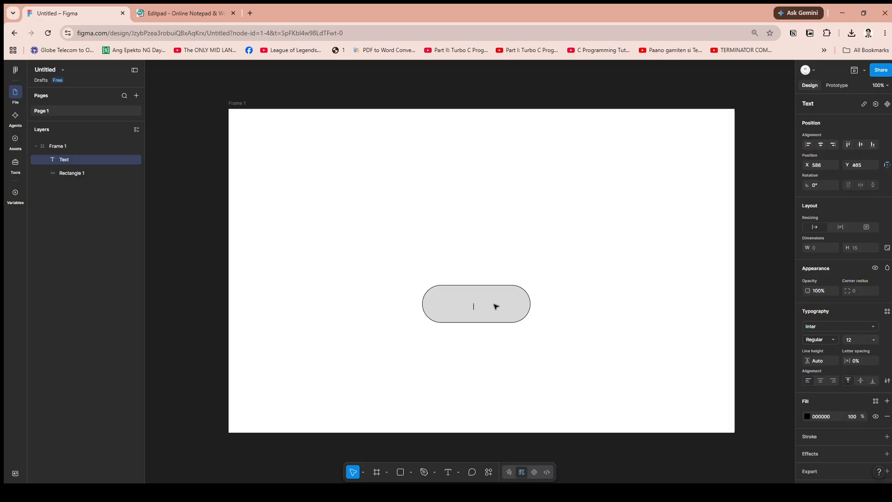
text(SUBMIT)
key(Escape)
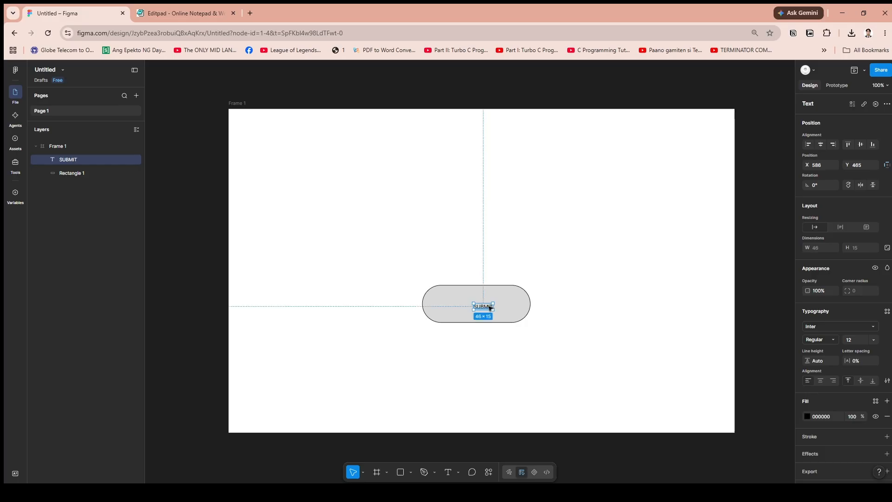
drag(485, 307, 484, 305)
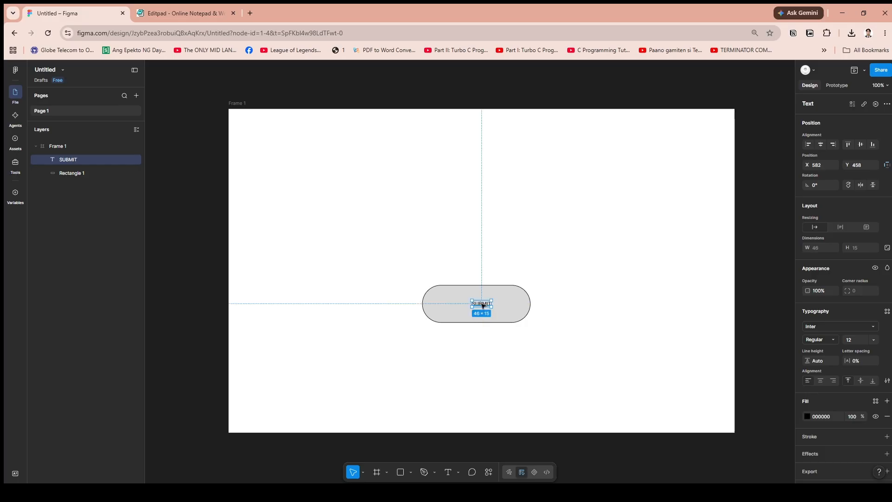
Set the SUBMIT text's font size to 24 and reposition it inside the button shape
click(859, 340)
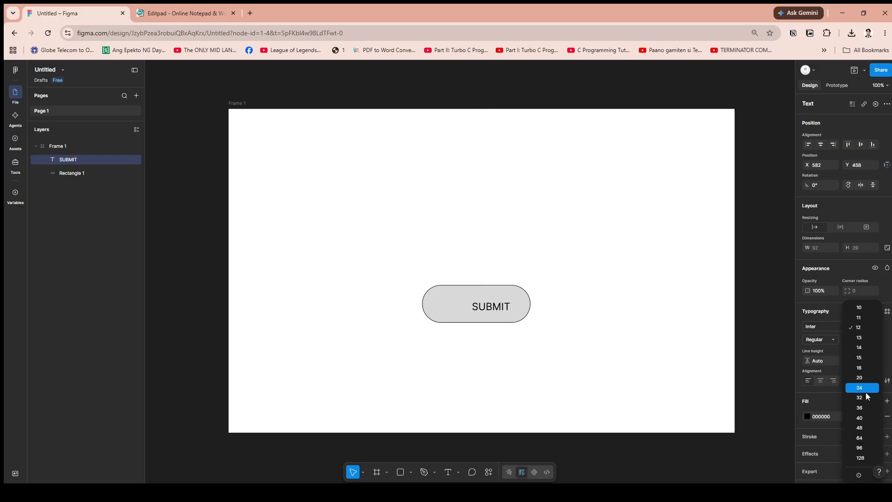
click(864, 389)
drag(499, 309, 488, 306)
click(633, 316)
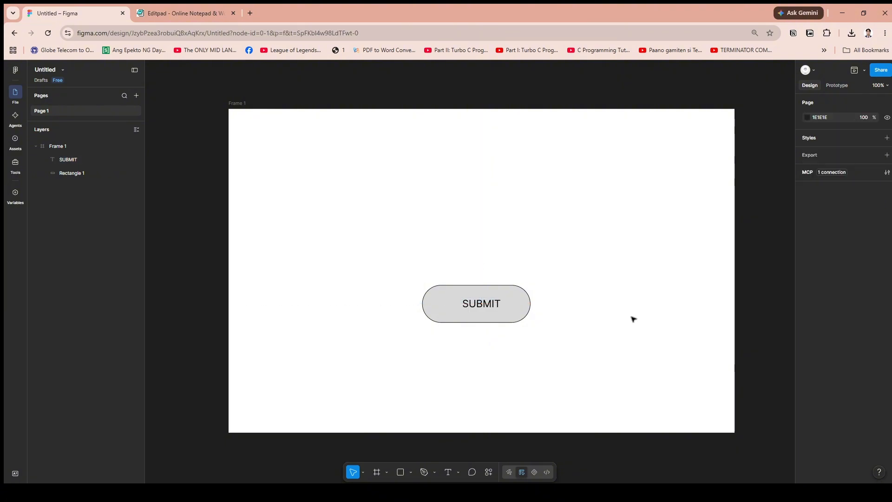
click(491, 305)
click(827, 340)
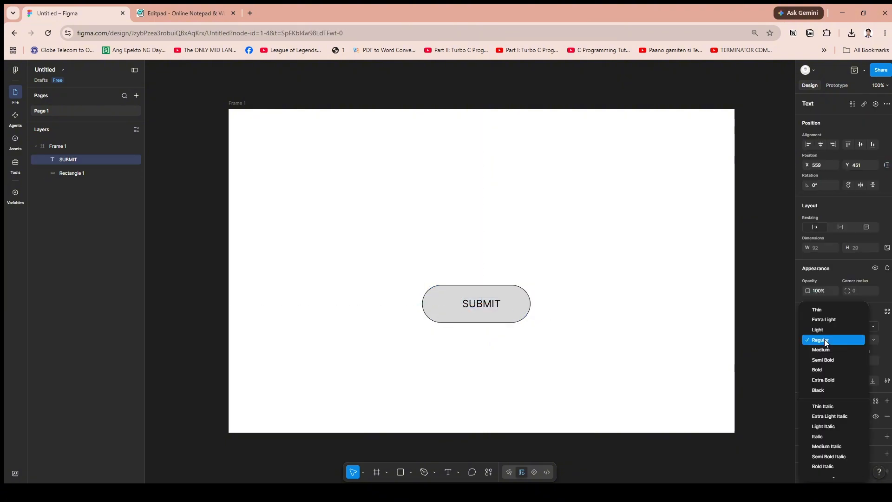
click(824, 339)
click(829, 324)
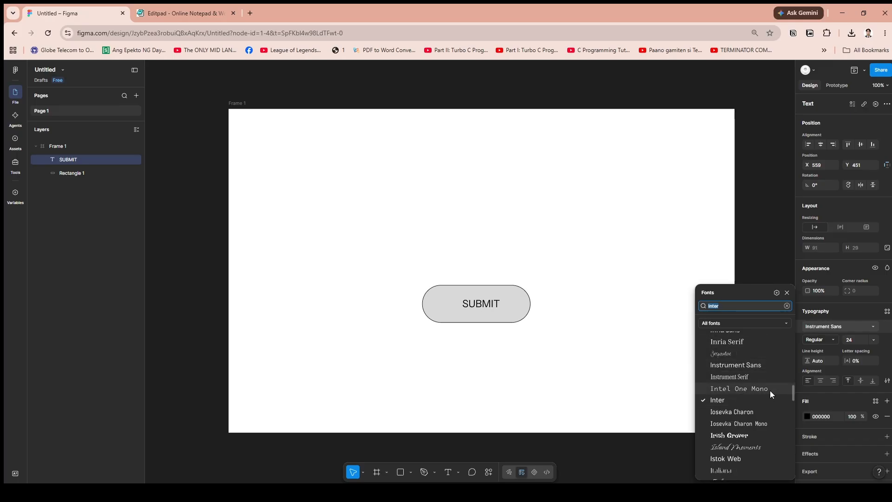
scroll(739, 399, up, 3)
Centre the SUBMIT text on the rounded rectangle
drag(478, 303, 474, 307)
click(567, 290)
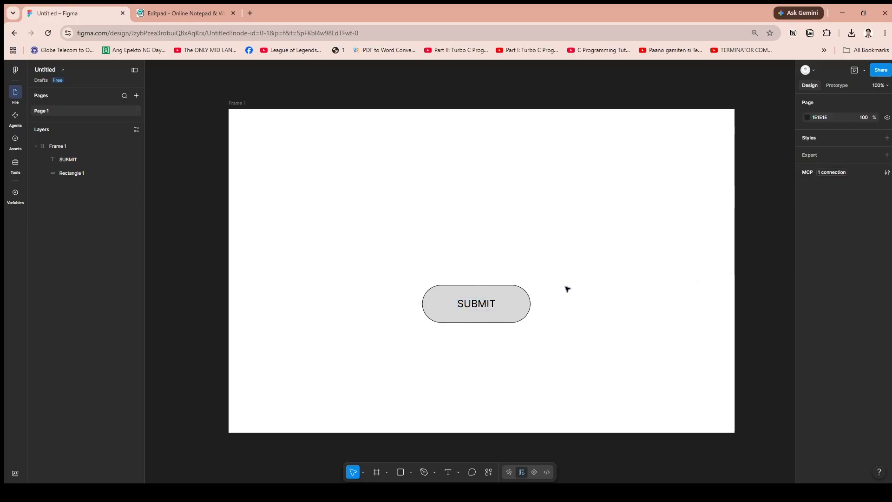
click(493, 304)
click(513, 305)
click(589, 303)
Group the rounded rectangle and the SUBMIT text together
click(509, 309)
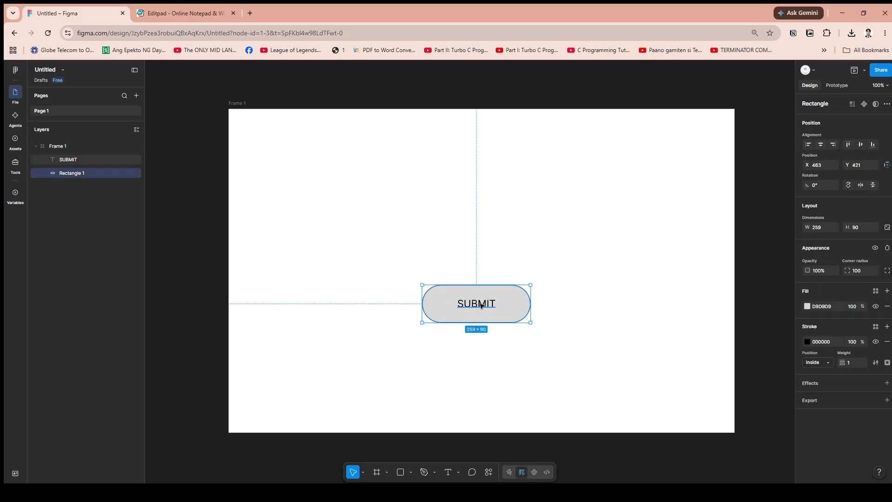
shift+click(485, 305)
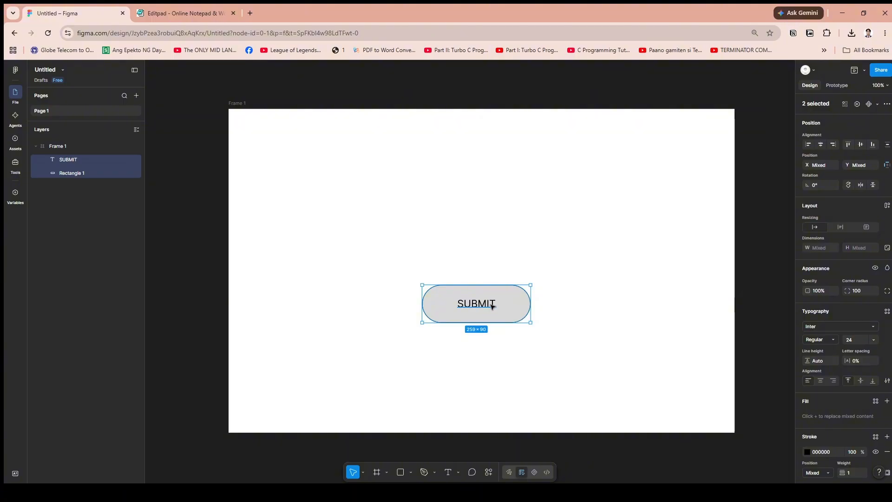
key(ctrl+g)
click(586, 296)
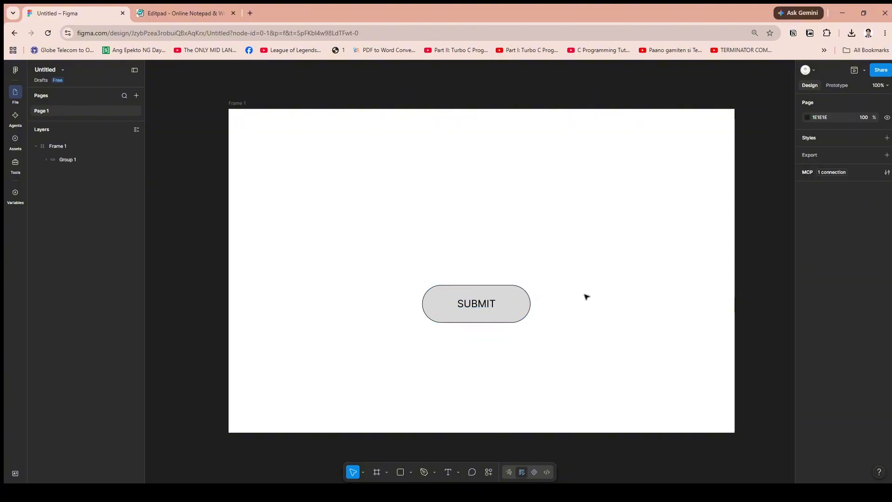
Turn the SUBMIT button group into a component and move it to about X 475, Y 342 in the frame
click(505, 289)
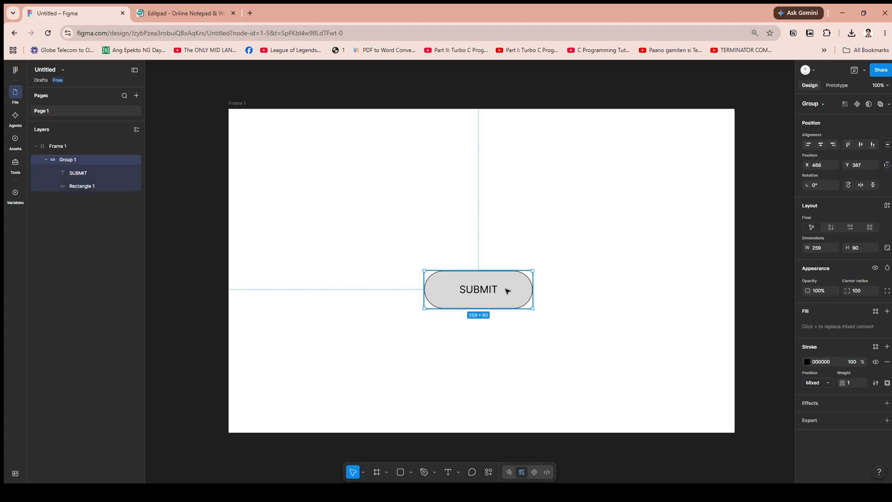
right_click(519, 291)
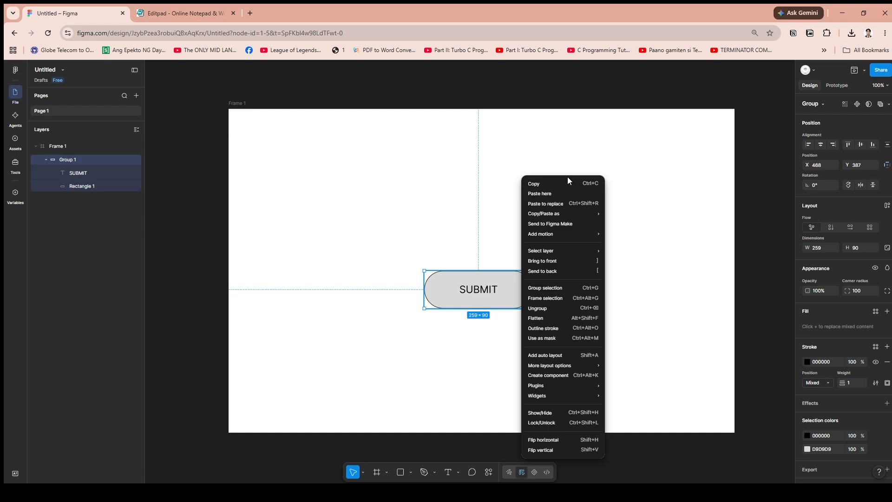
click(573, 375)
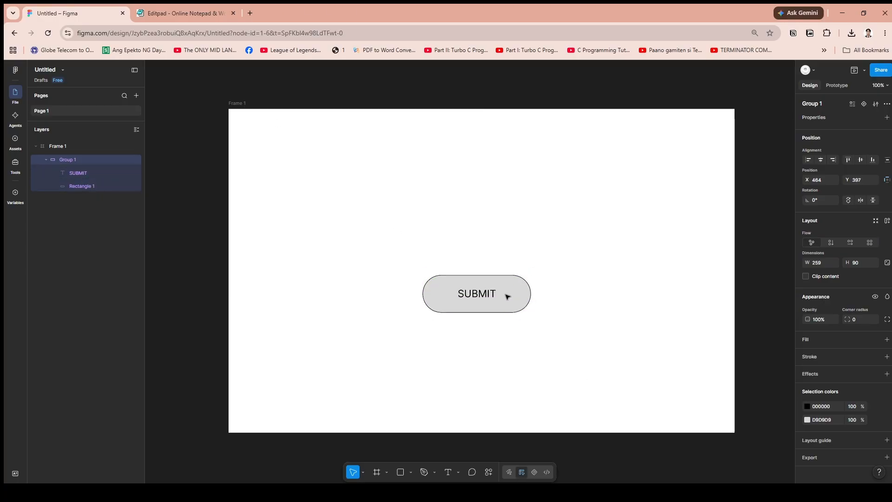
drag(508, 296, 508, 277)
click(576, 283)
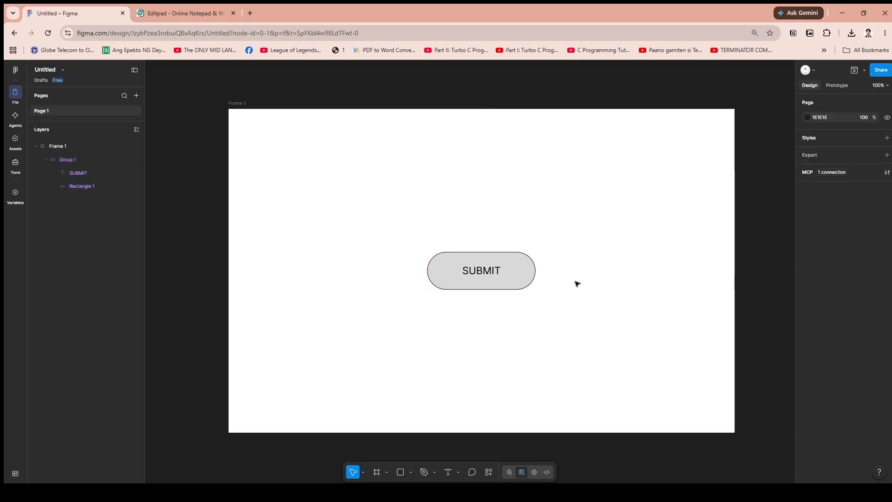
click(505, 276)
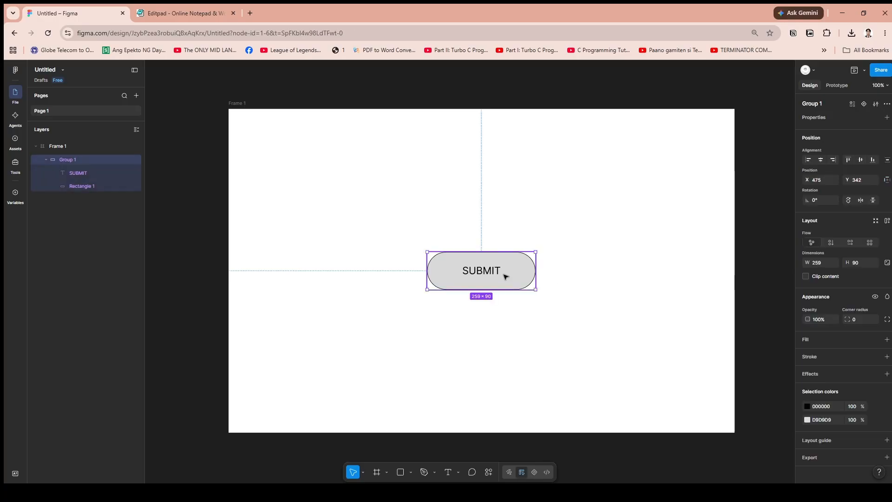
click(592, 294)
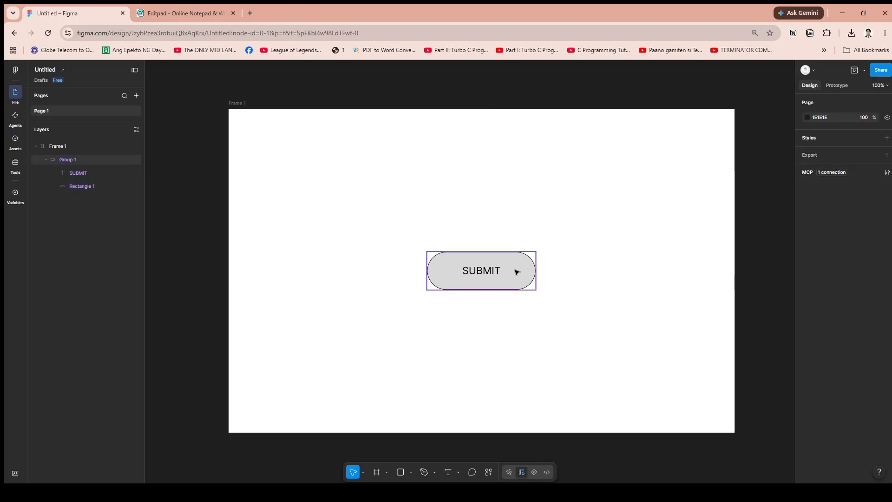
click(488, 273)
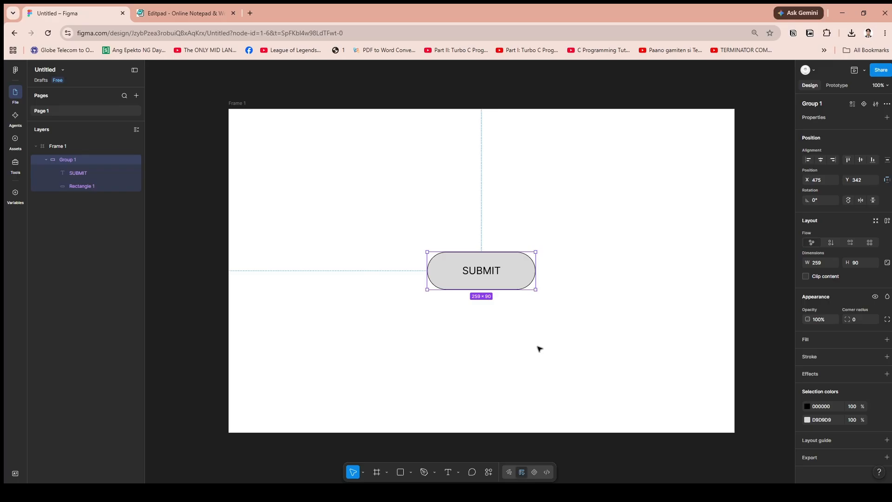
click(688, 327)
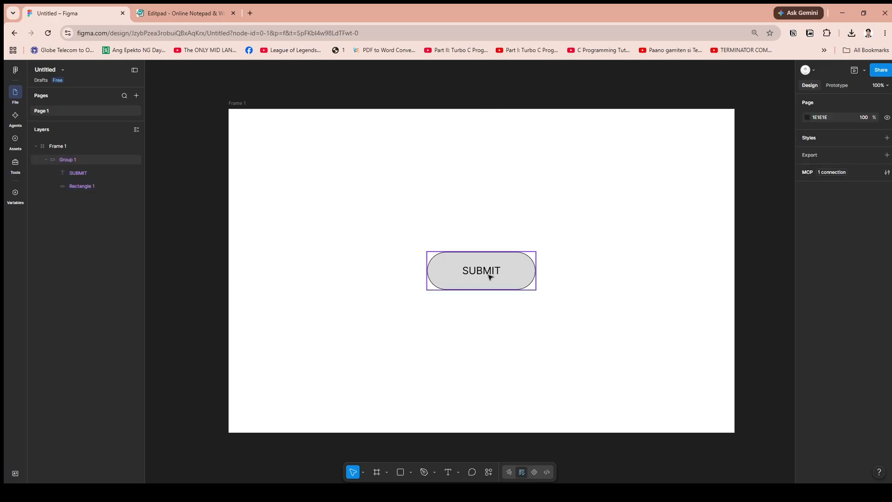
Add a second variant to the SUBMIT button component
click(511, 275)
right_click(509, 275)
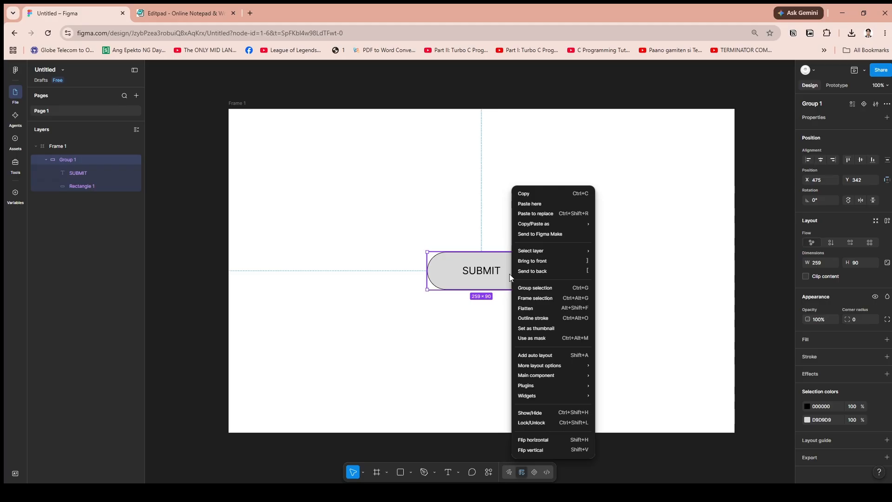
click(509, 274)
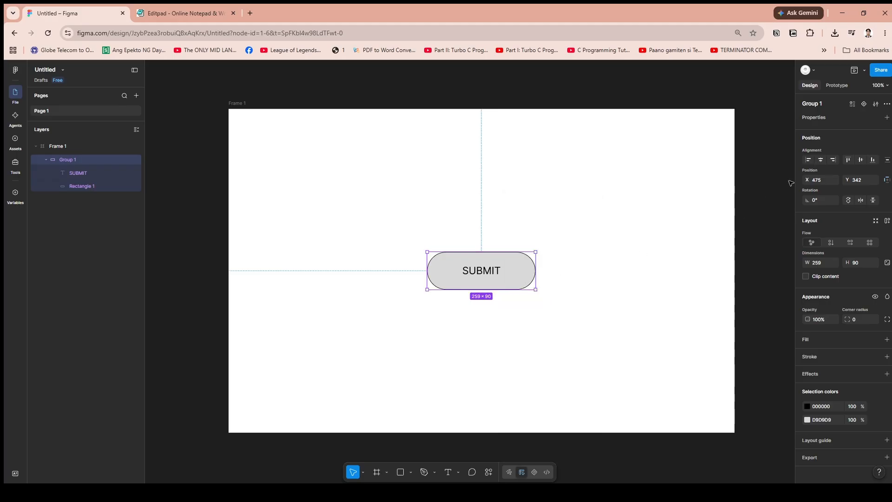
click(863, 104)
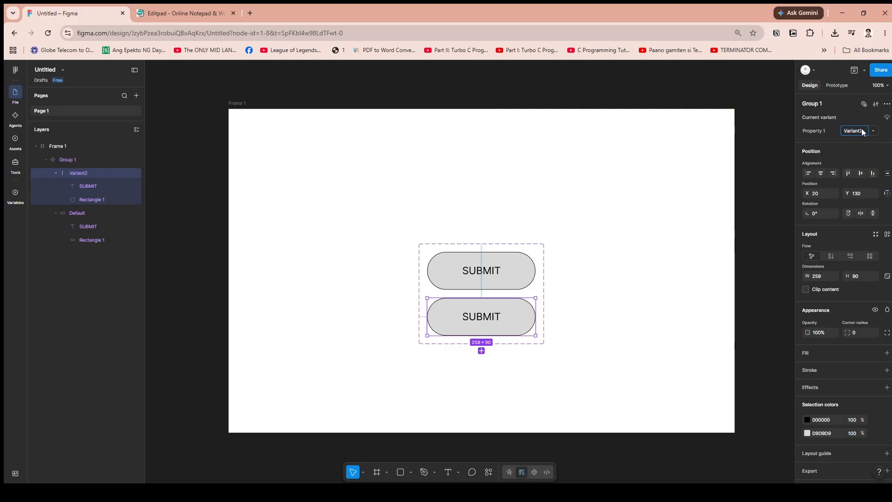
click(563, 316)
click(510, 324)
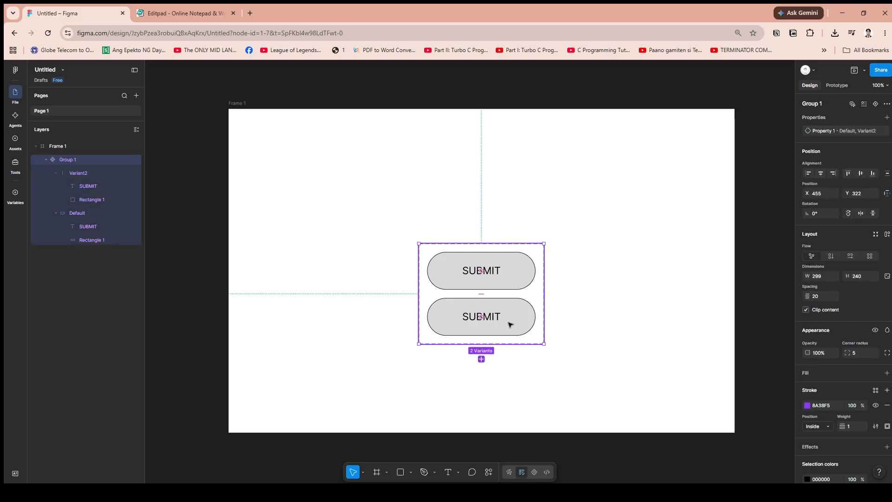
click(520, 321)
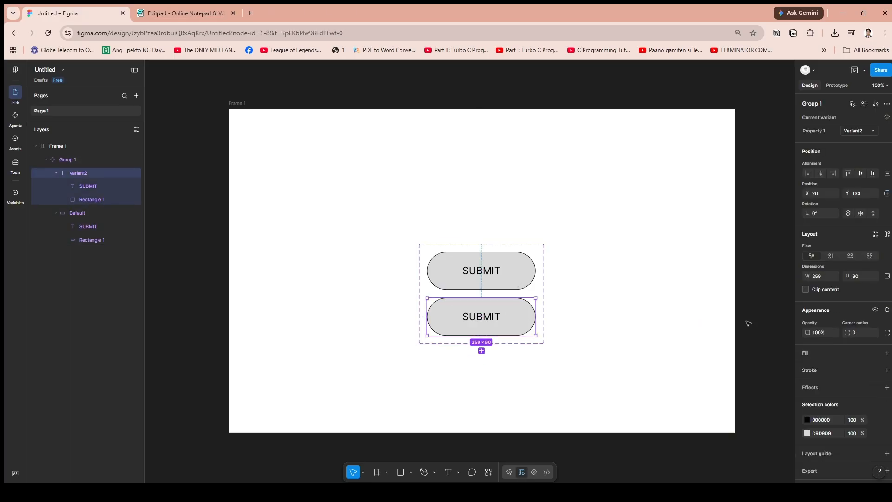
click(821, 333)
click(651, 285)
click(524, 271)
click(591, 253)
click(535, 245)
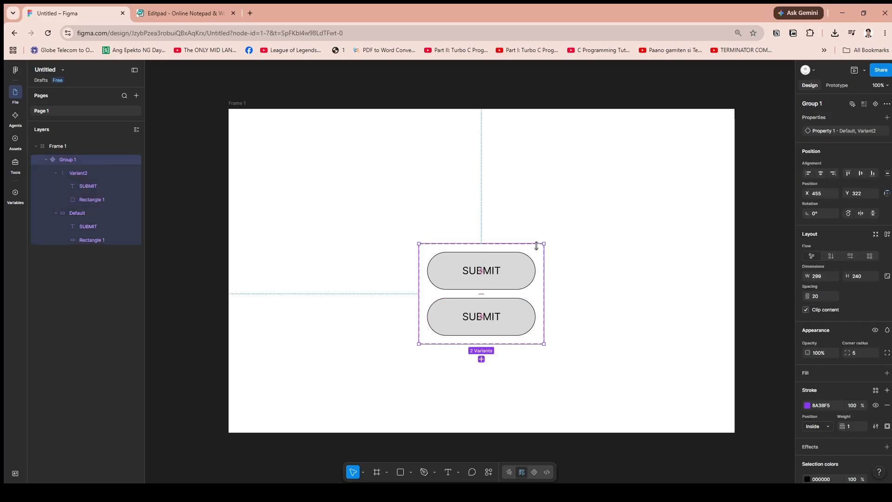
Connect the default grey SUBMIT variant to the green Variant2 with a prototype interaction
click(836, 85)
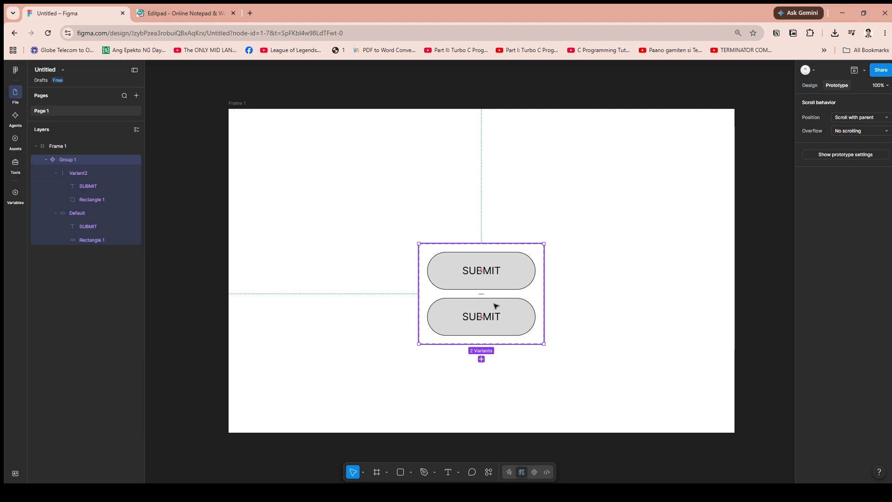
scroll(492, 305, up, 3)
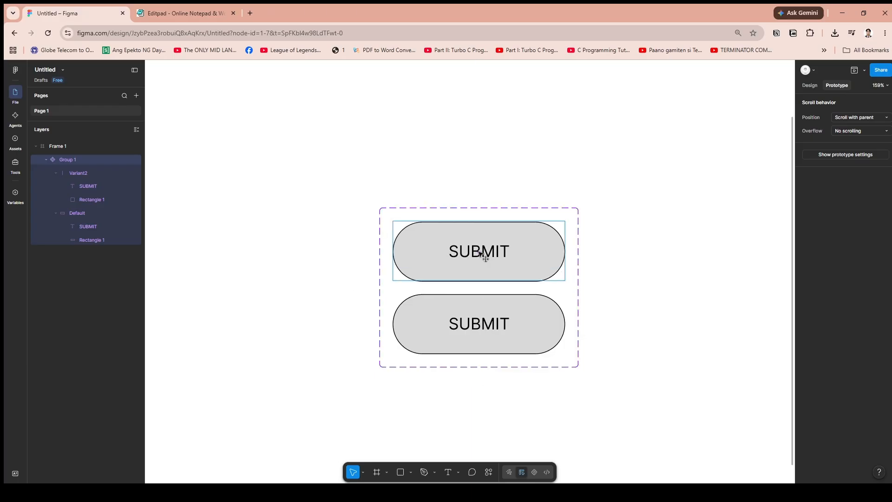
double_click(479, 252)
mouse_move(480, 251)
mouse_down()
mouse_move(486, 263)
mouse_move(479, 251)
mouse_up()
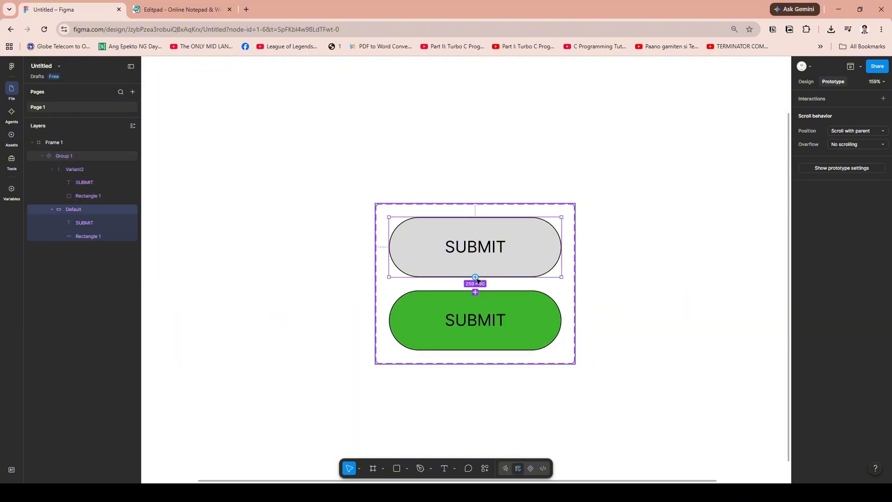
drag(475, 277, 476, 293)
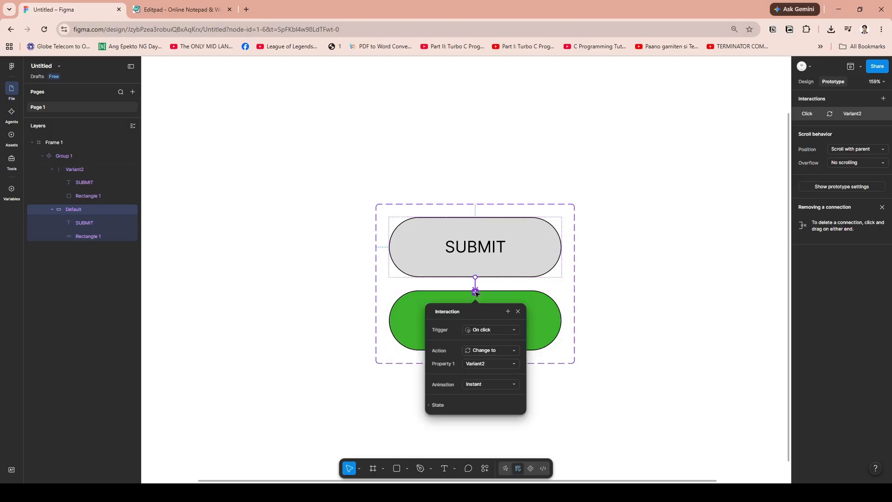
Set the interaction's action to Change to and its animation to Instant, and close the interaction settings
click(497, 352)
click(510, 350)
click(500, 347)
click(502, 349)
click(510, 349)
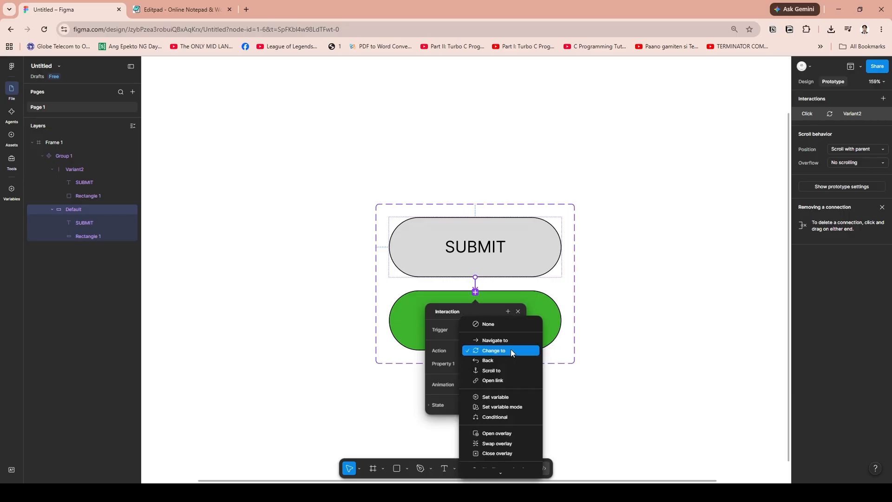
click(511, 351)
click(494, 385)
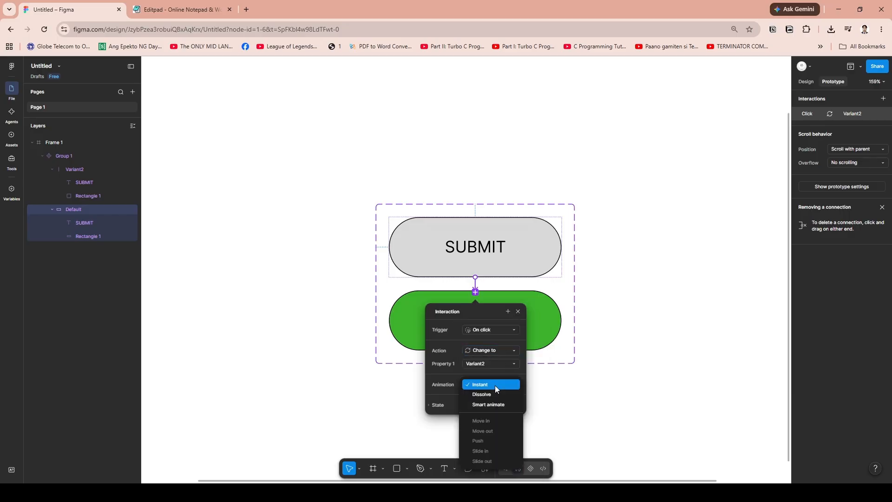
click(495, 384)
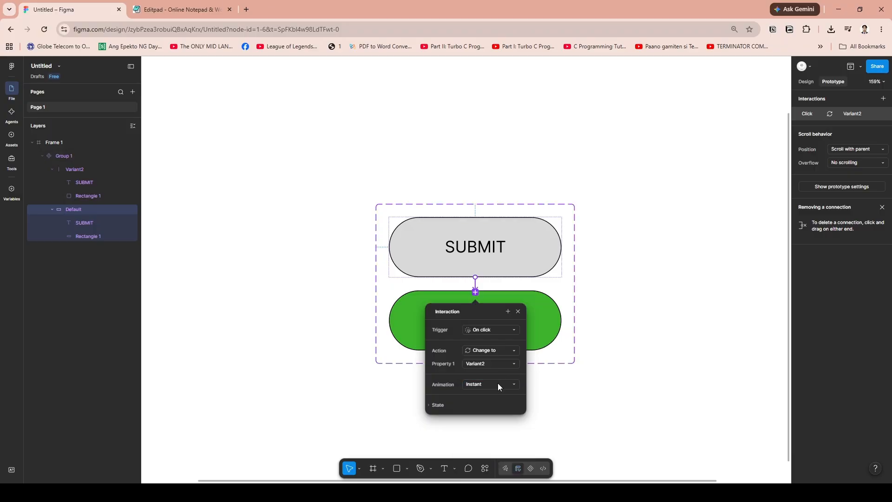
click(592, 370)
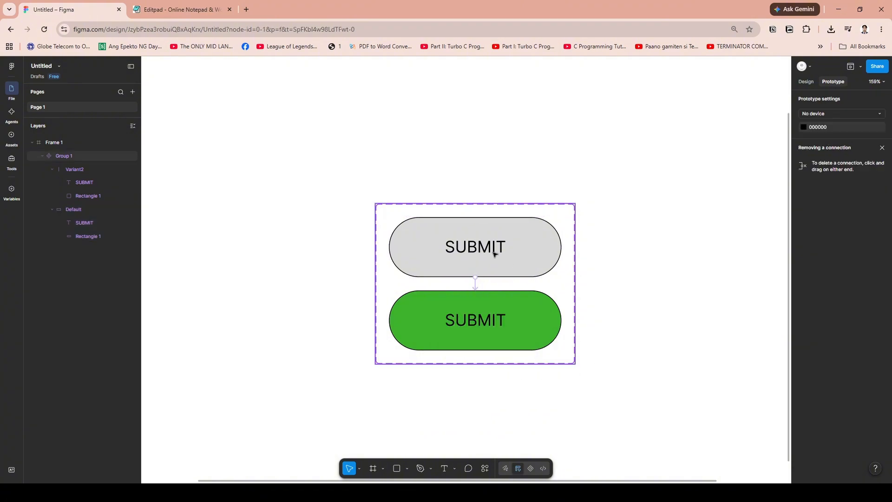
Draw a new frame about 1757 × 851 beside Frame 1 and place an instance of this file's SUBMIT component inside it
click(8, 142)
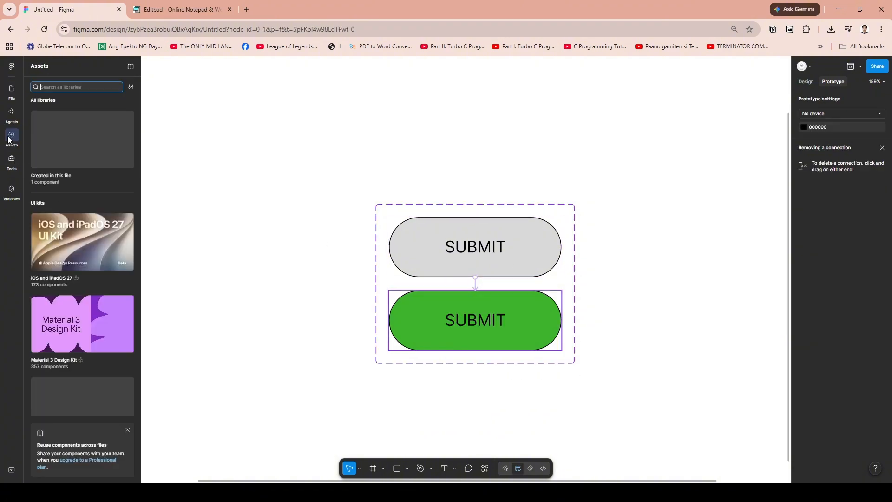
click(86, 154)
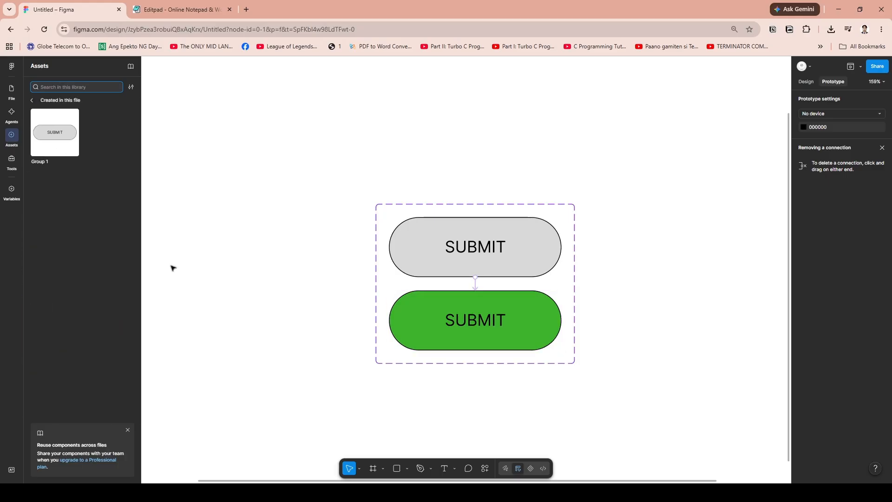
scroll(286, 302, down, 5)
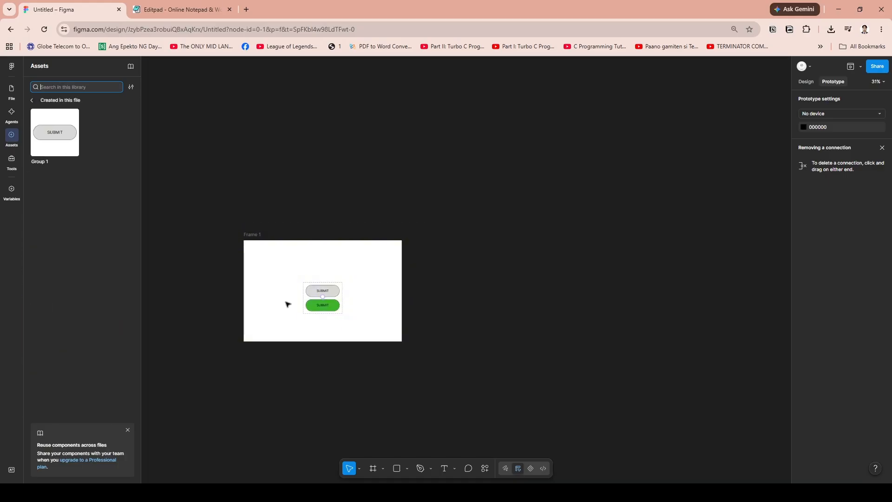
click(375, 469)
drag(457, 160, 687, 271)
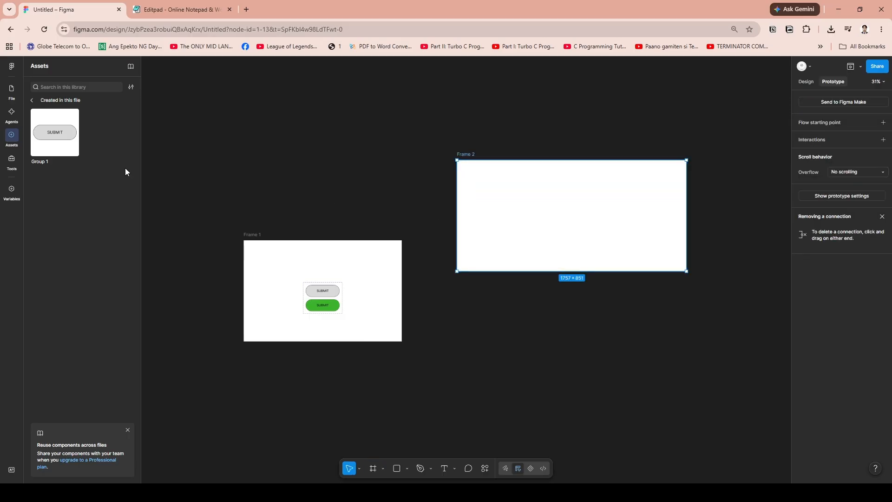
drag(55, 132, 545, 210)
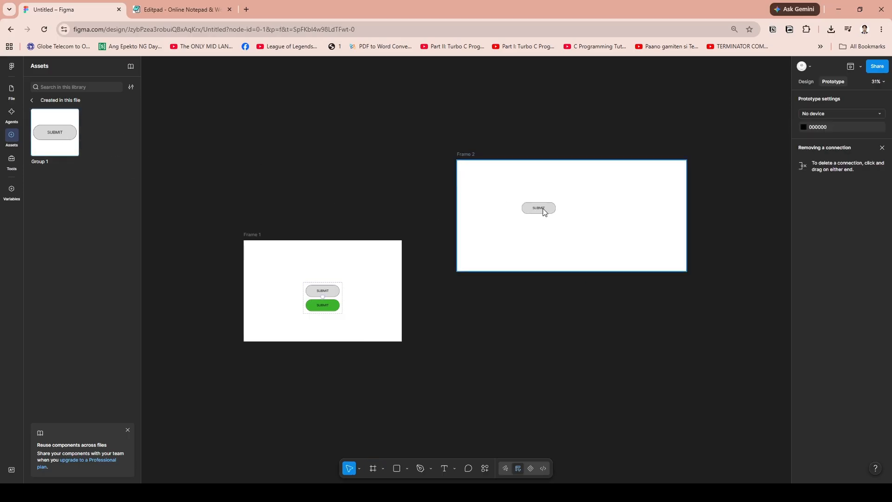
click(543, 210)
Preview the new frame's prototype to test the SUBMIT button's click interaction, and close the preview
ctrl+scroll(541, 242, up, 3)
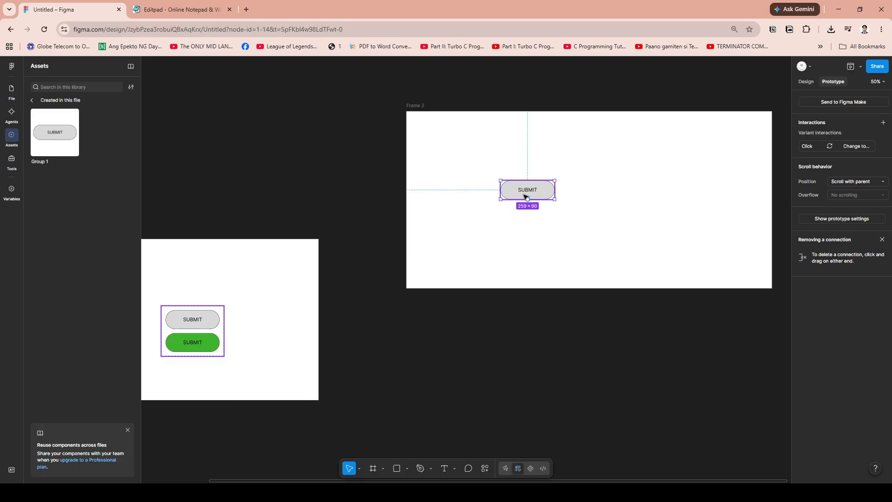
ctrl+scroll(515, 249, up, 3)
scroll(514, 253, down, 2)
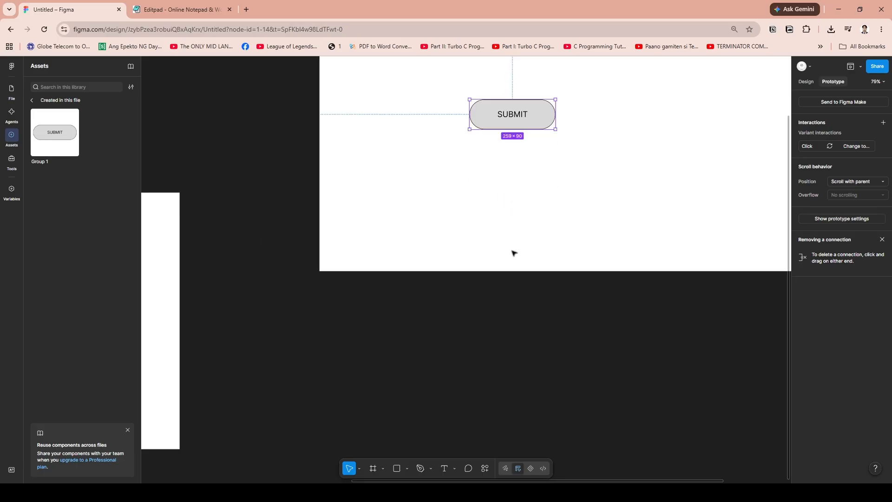
ctrl+scroll(552, 247, up, 3)
ctrl+scroll(600, 228, down, 3)
click(861, 66)
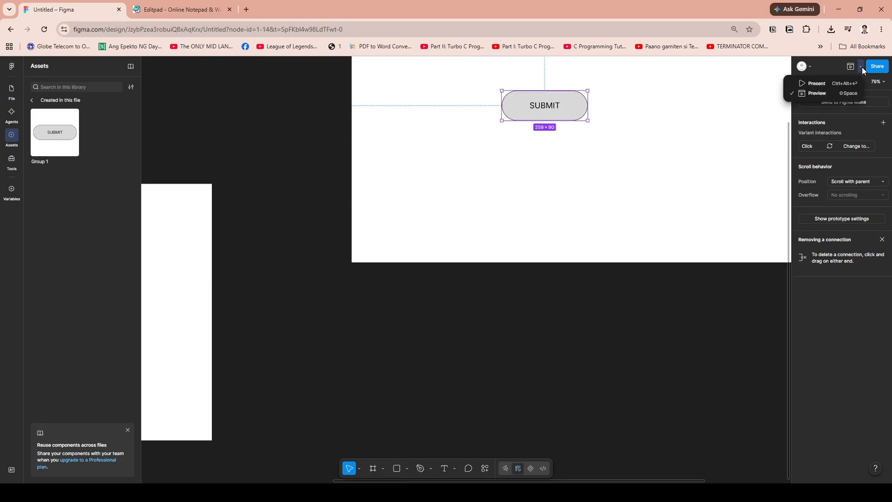
click(818, 93)
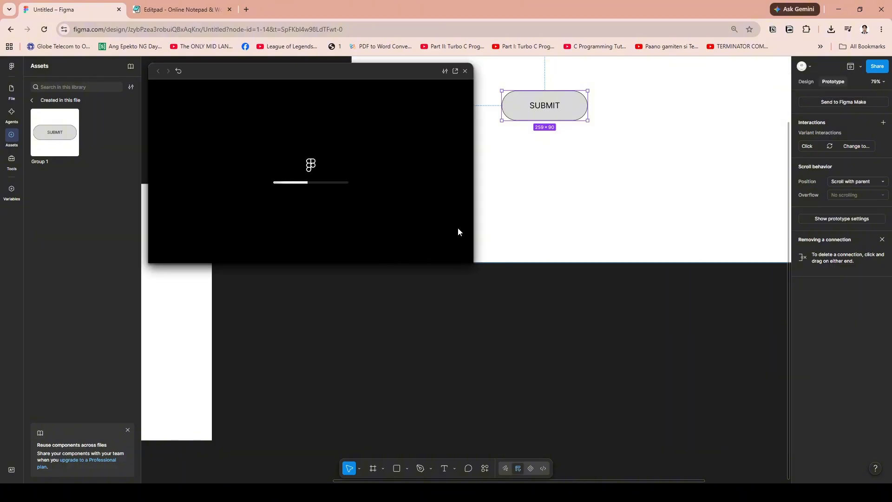
scroll(541, 226, up, 3)
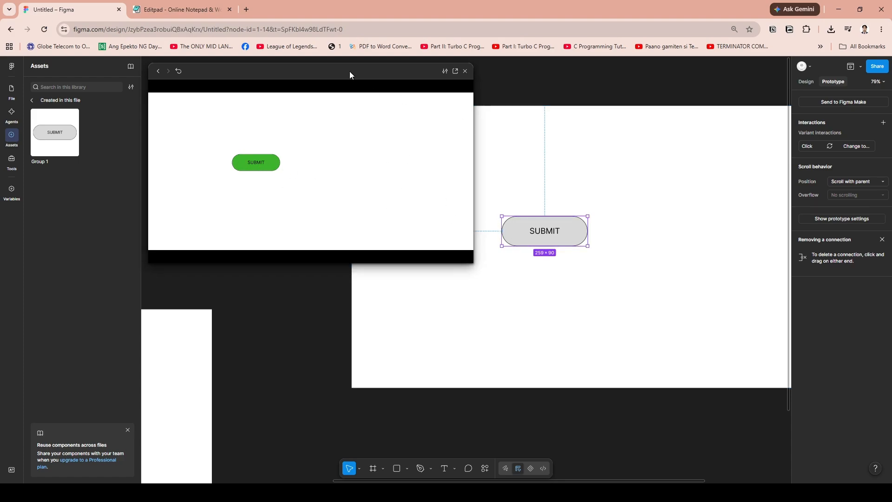
drag(349, 72, 431, 144)
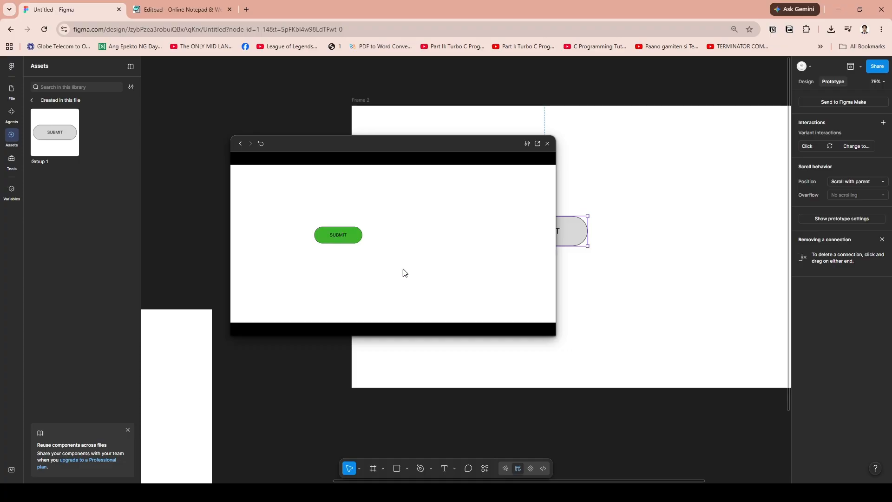
click(547, 143)
click(594, 181)
click(582, 225)
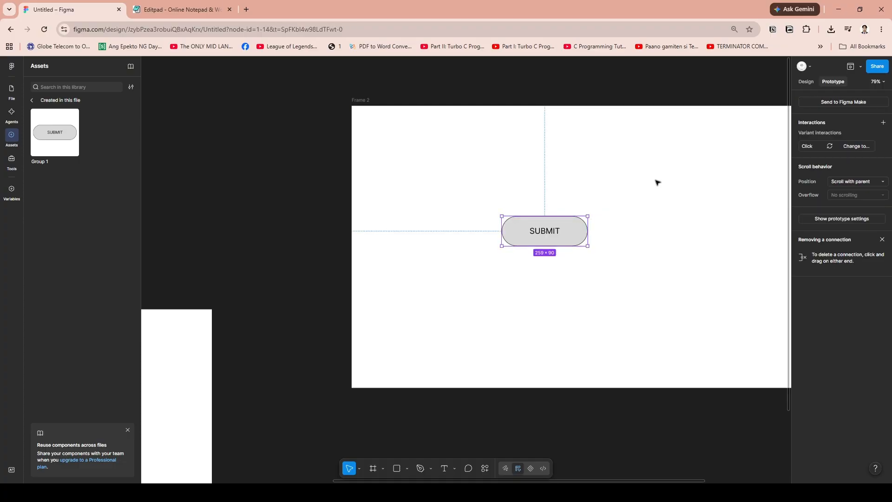
click(525, 297)
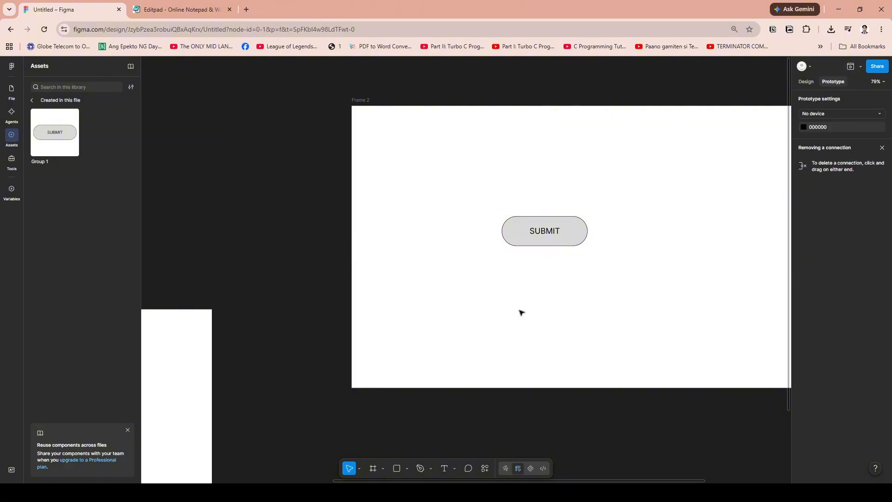